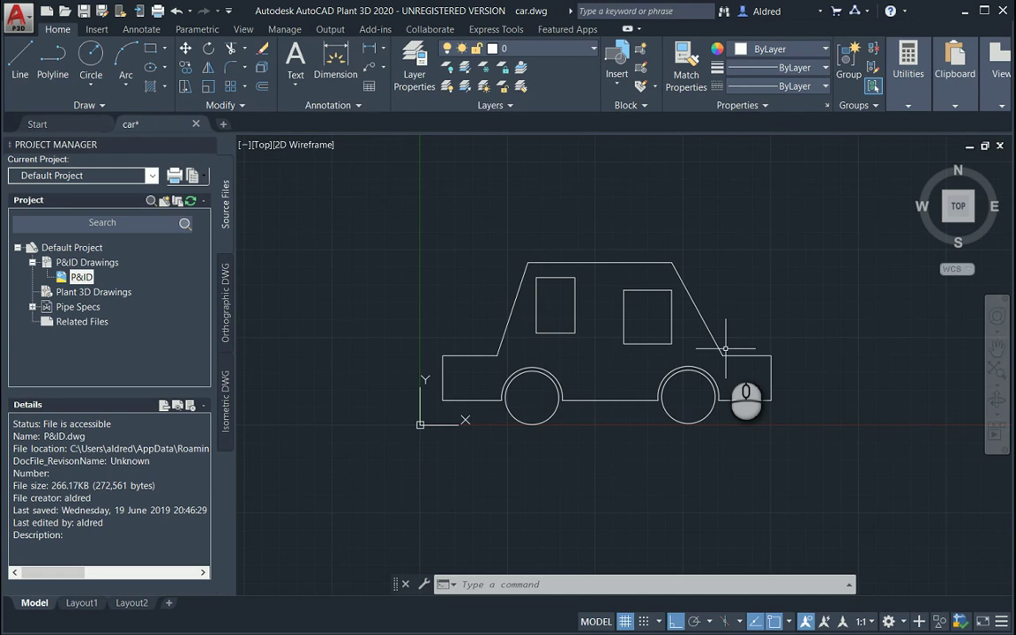
# Draw the rear vertical edge of the car body so its outline is closed.
pyautogui.click(770, 400)
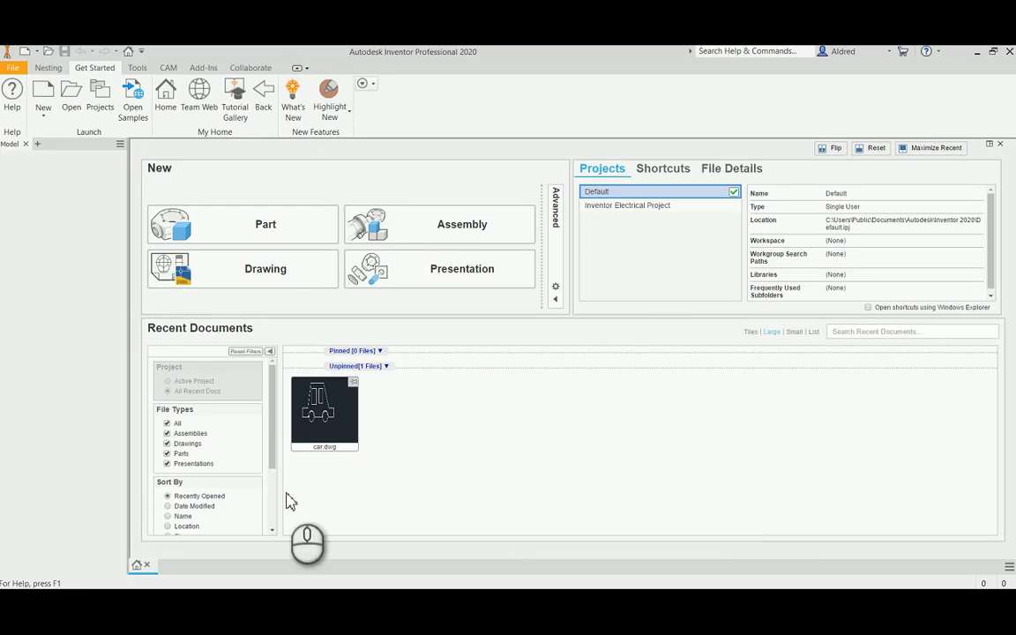
# Create a new part, Part3, from the Standard.ipt template.
pyautogui.click(43, 109)
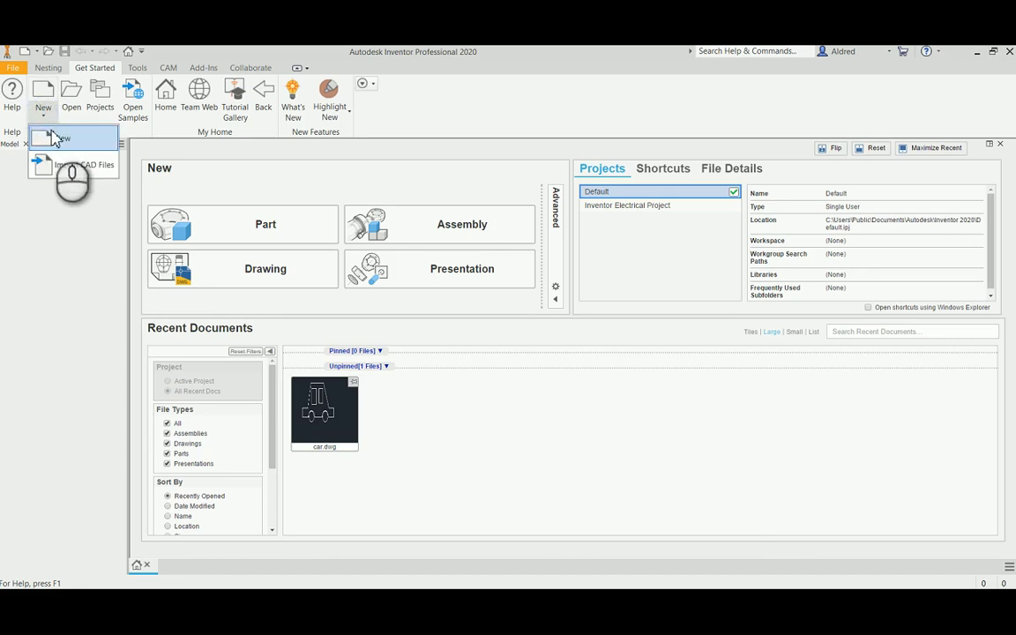
pyautogui.click(49, 139)
pyautogui.doubleClick(429, 218)
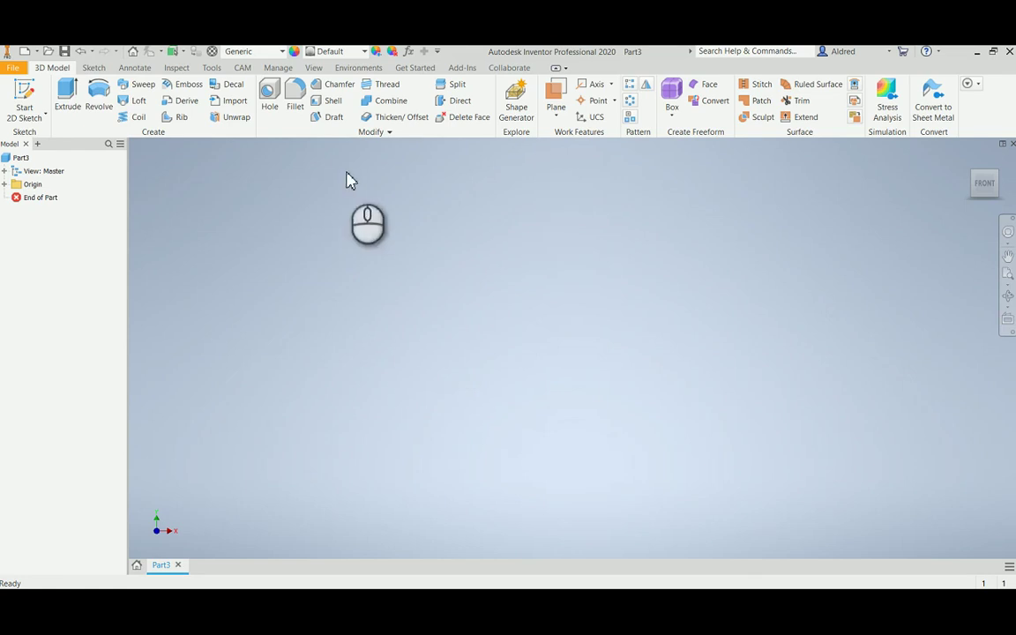
# Choose car.dwg with the Manage tab's Import tool.
pyautogui.click(279, 68)
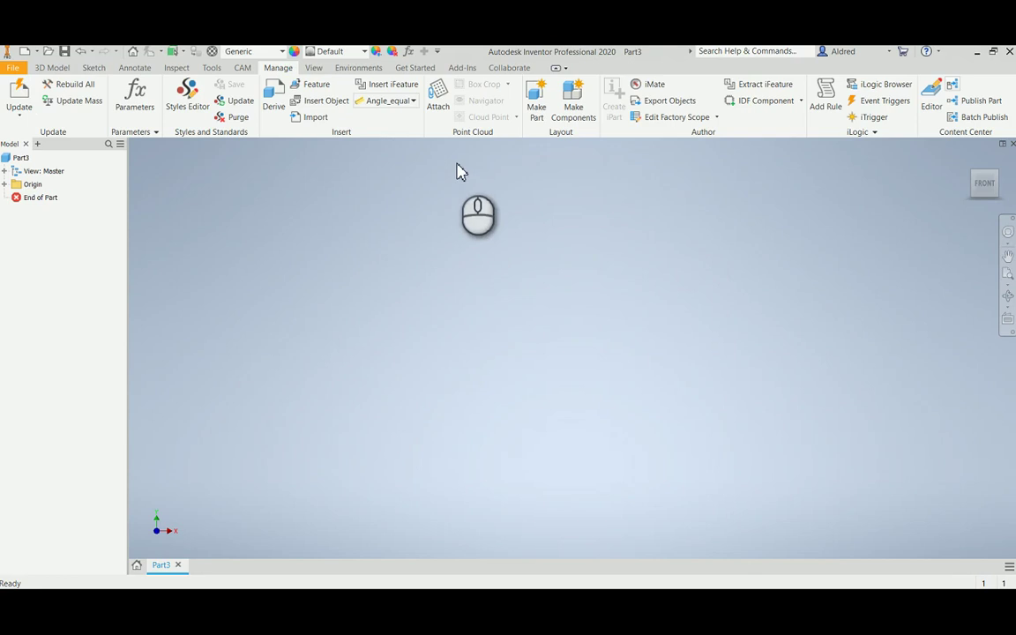
pyautogui.click(316, 117)
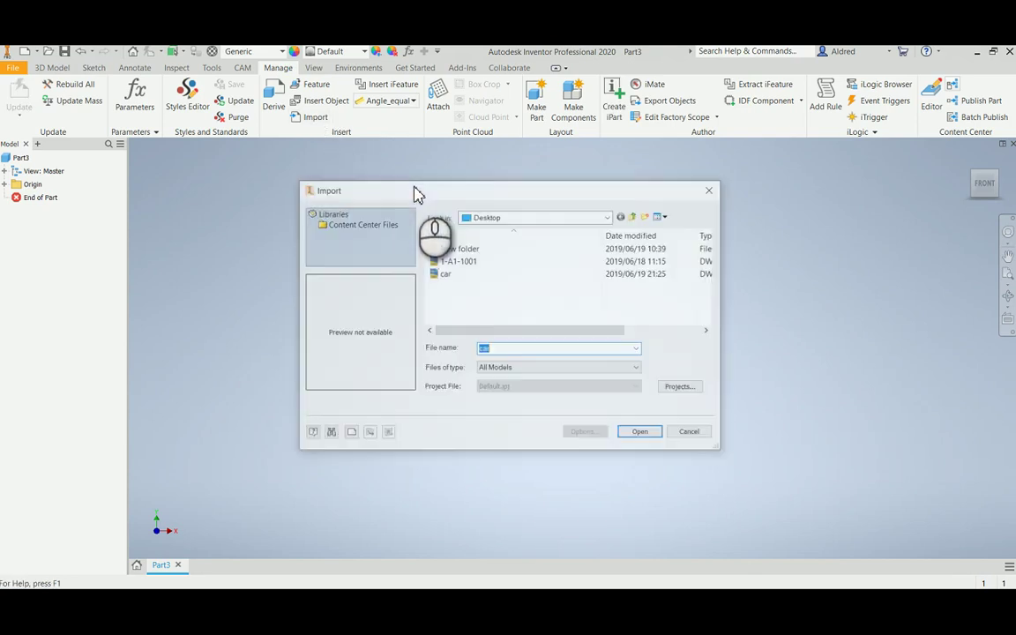
pyautogui.click(445, 275)
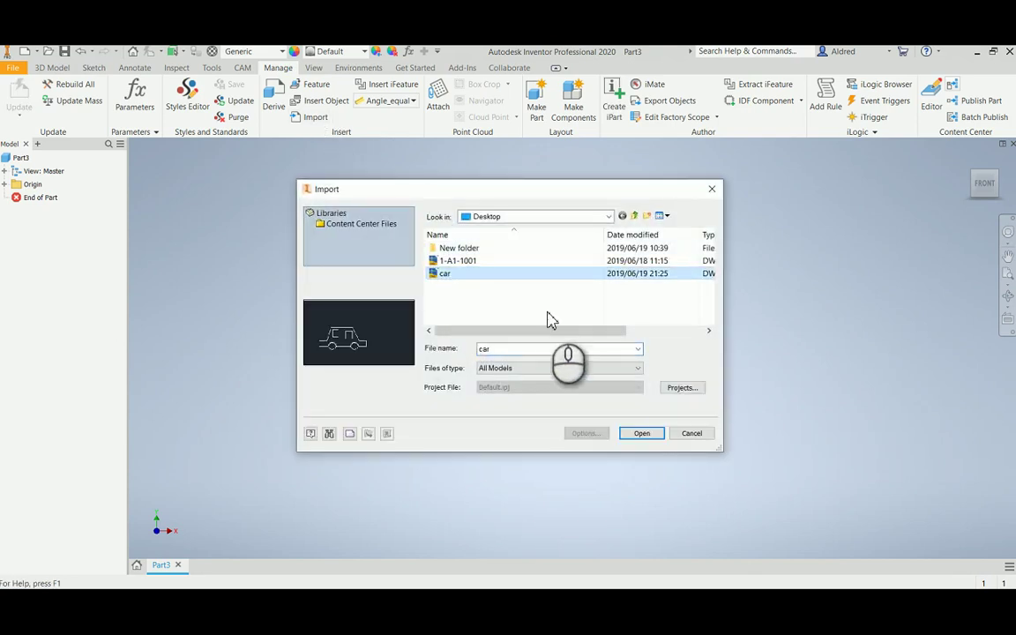
pyautogui.click(642, 433)
# Place the car underlay on the XY Plane at the part origin and dismiss the associative notice.
pyautogui.keyDown('shift'); pyautogui.moveTo(470, 342); pyautogui.dragTo(522, 238, button='middle'); pyautogui.keyUp('shift')
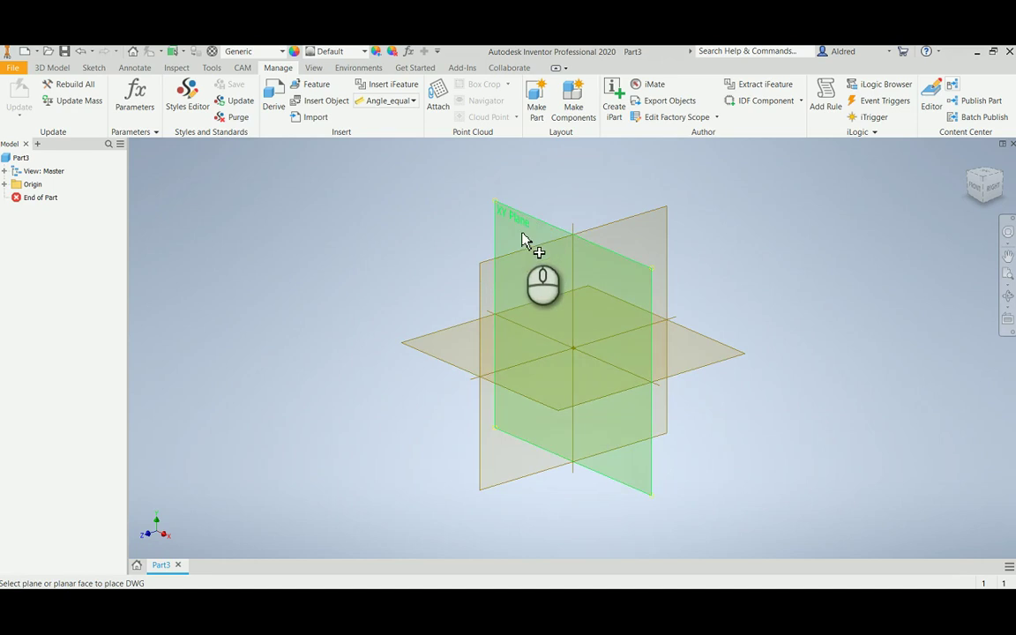
pyautogui.click(522, 238)
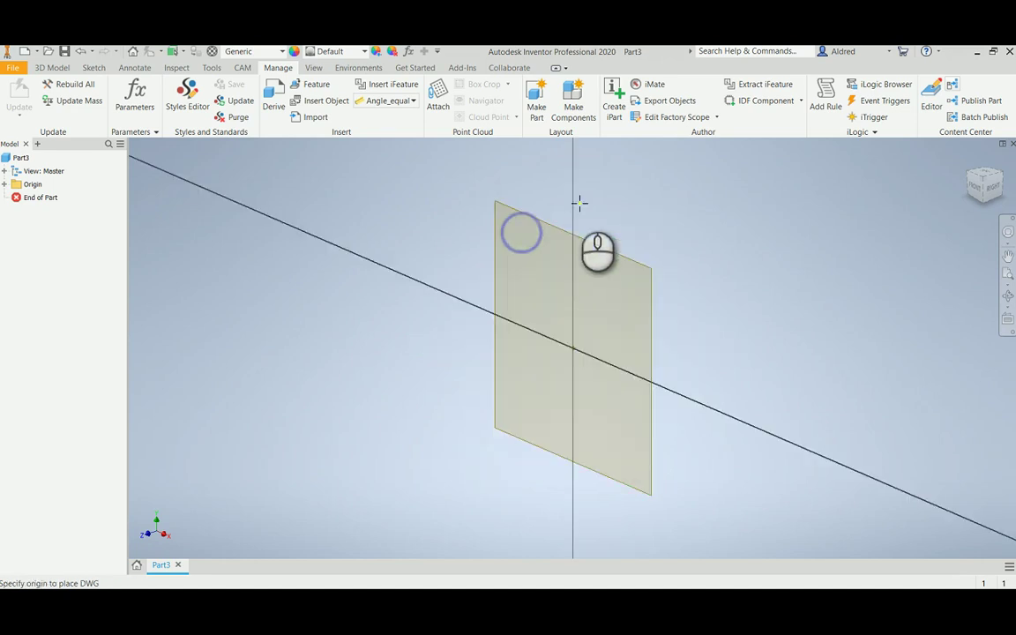
pyautogui.click(574, 349)
pyautogui.click(607, 291)
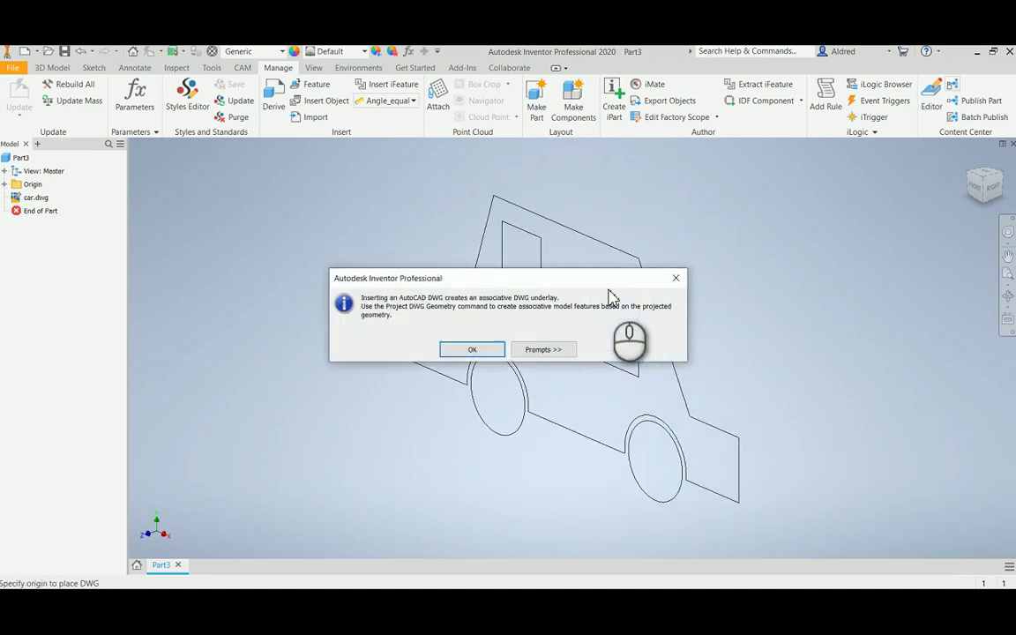
pyautogui.click(468, 351)
pyautogui.click(519, 329)
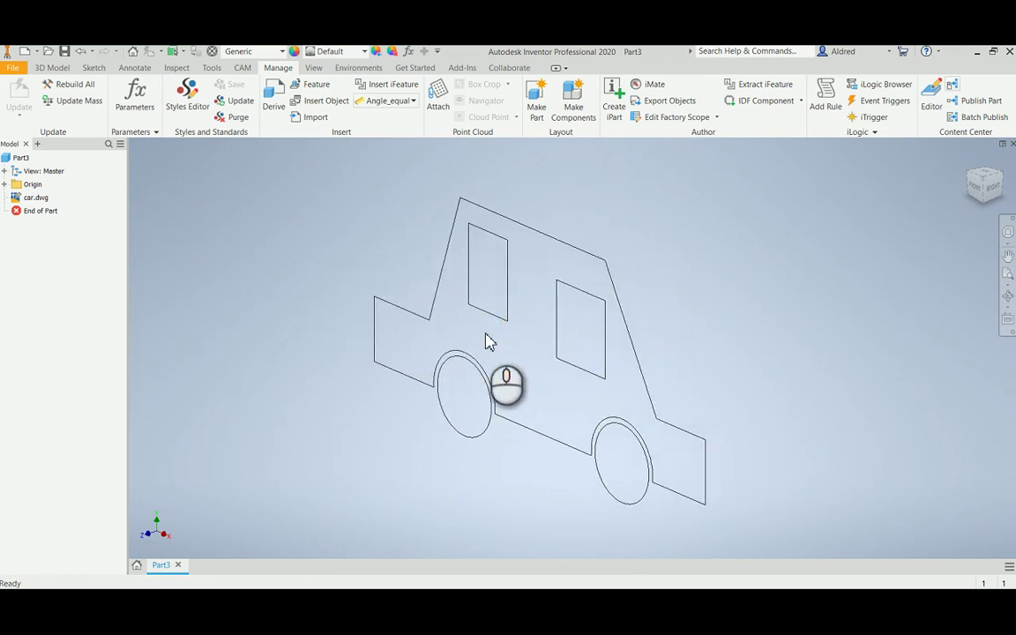
# Start an extrusion on the 3D Model tab, orbit and pan the car drawing, then cancel it.
pyautogui.click(53, 68)
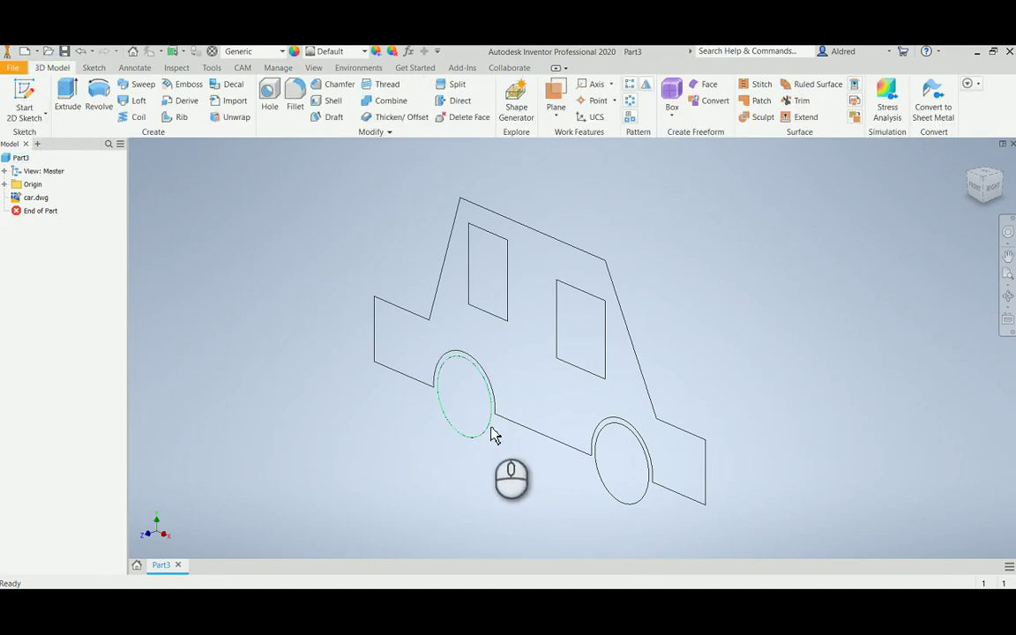
pyautogui.click(67, 92)
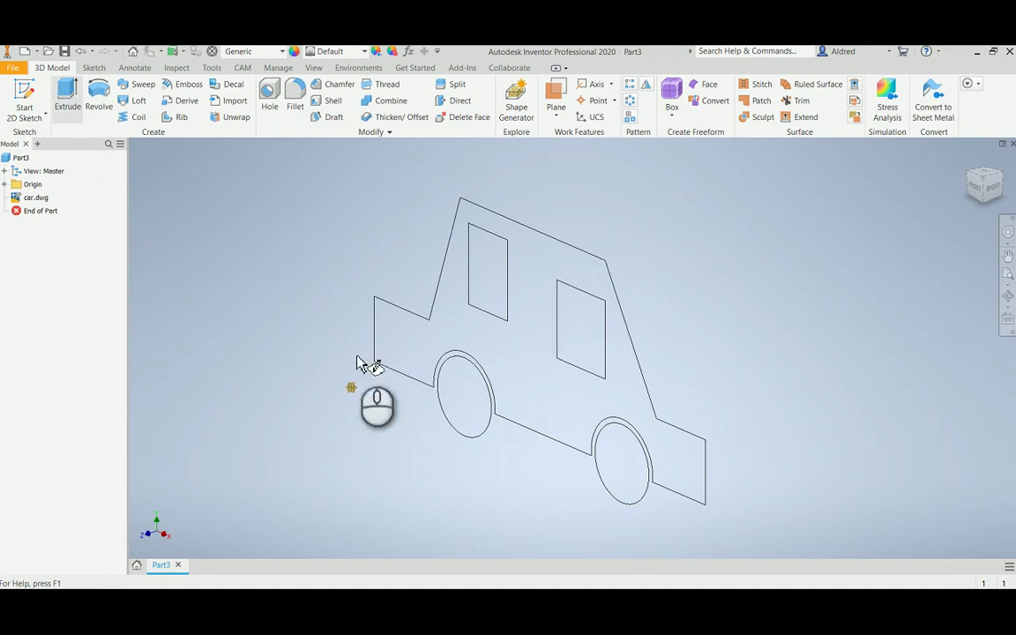
pyautogui.moveTo(357, 362)
pyautogui.keyDown('shift'); pyautogui.mouseDown(button='middle')
pyautogui.moveTo(551, 414)
pyautogui.moveTo(512, 415)
pyautogui.moveTo(472, 290)
pyautogui.moveTo(510, 284)
pyautogui.mouseUp(button='middle'); pyautogui.keyUp('shift')
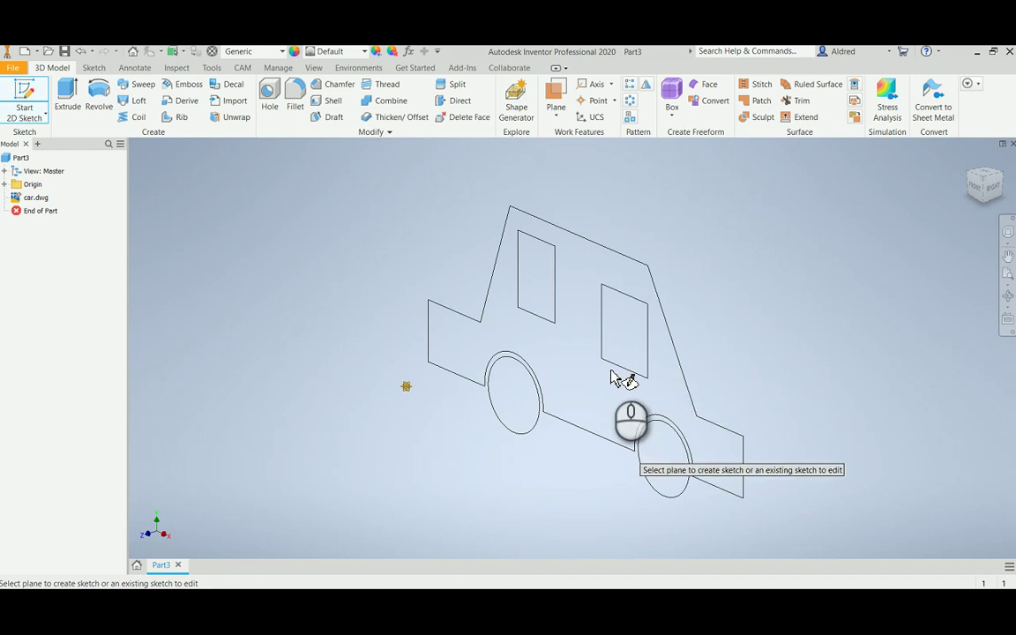
pyautogui.moveTo(420, 290); pyautogui.dragTo(409, 306, button='middle')
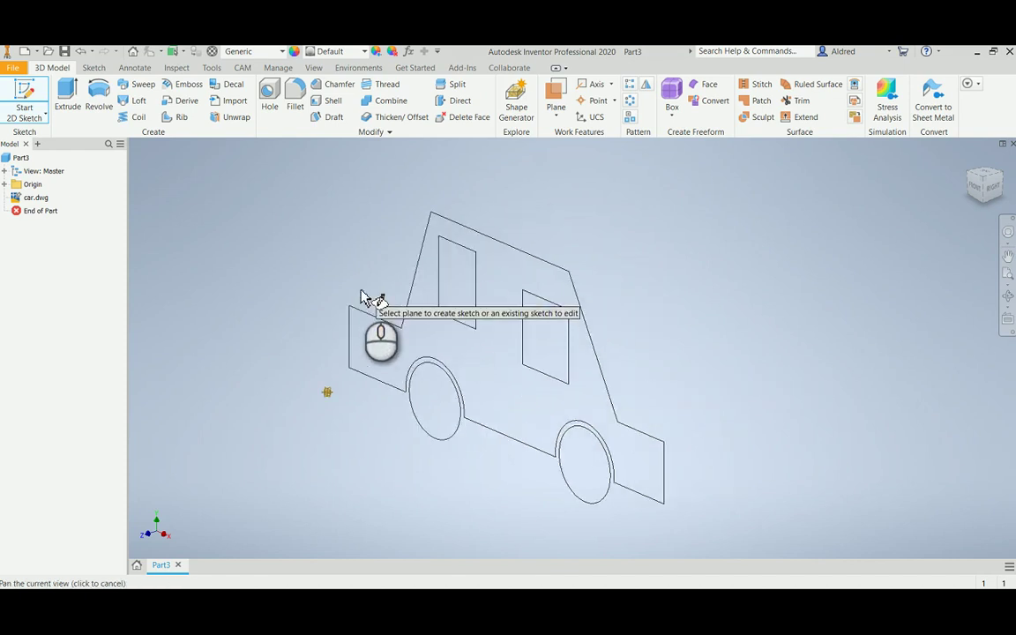
pyautogui.press('Escape')
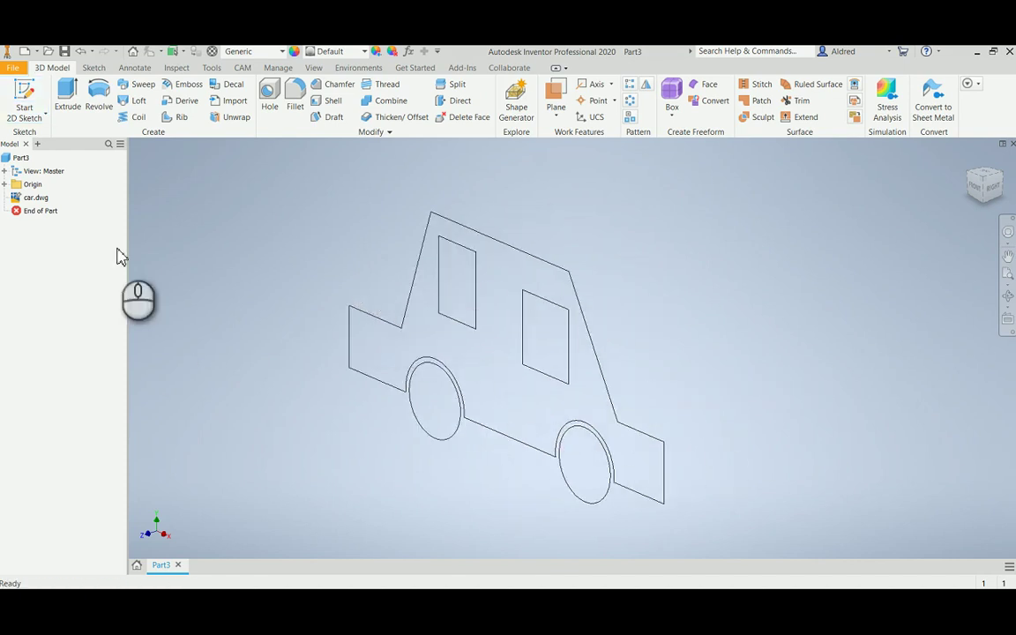
# Start a 2D sketch on an origin plane after zooming in to the origin.
pyautogui.click(35, 100)
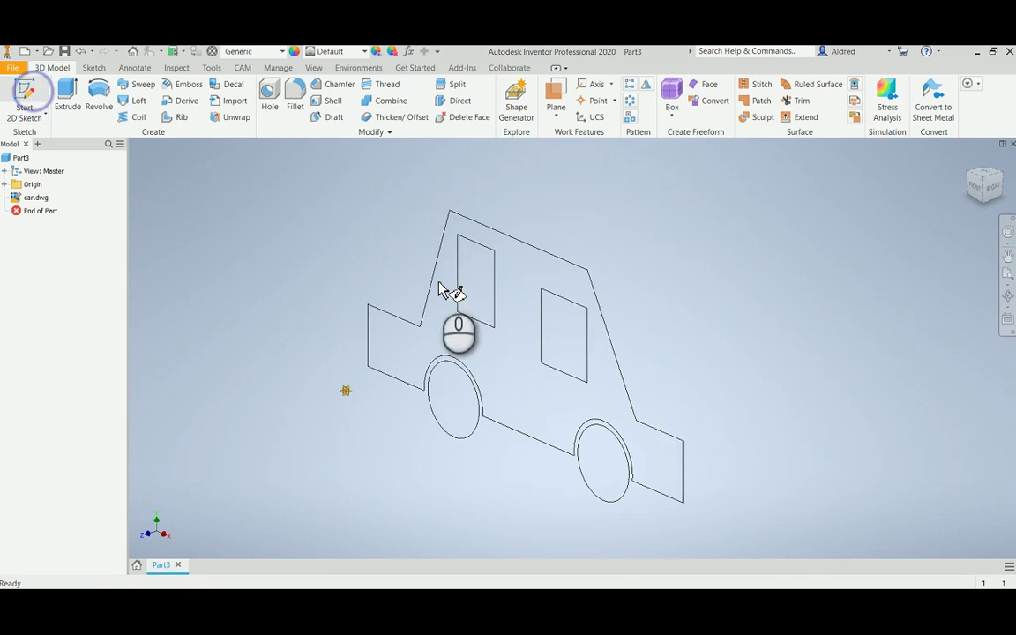
pyautogui.scroll(5, 414, 406)
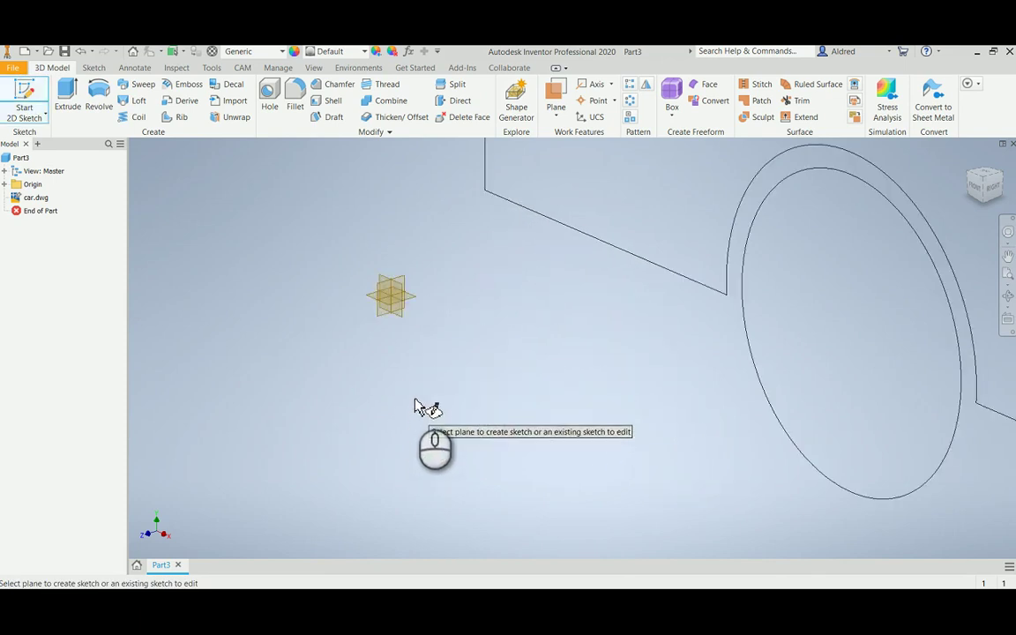
pyautogui.click(403, 295)
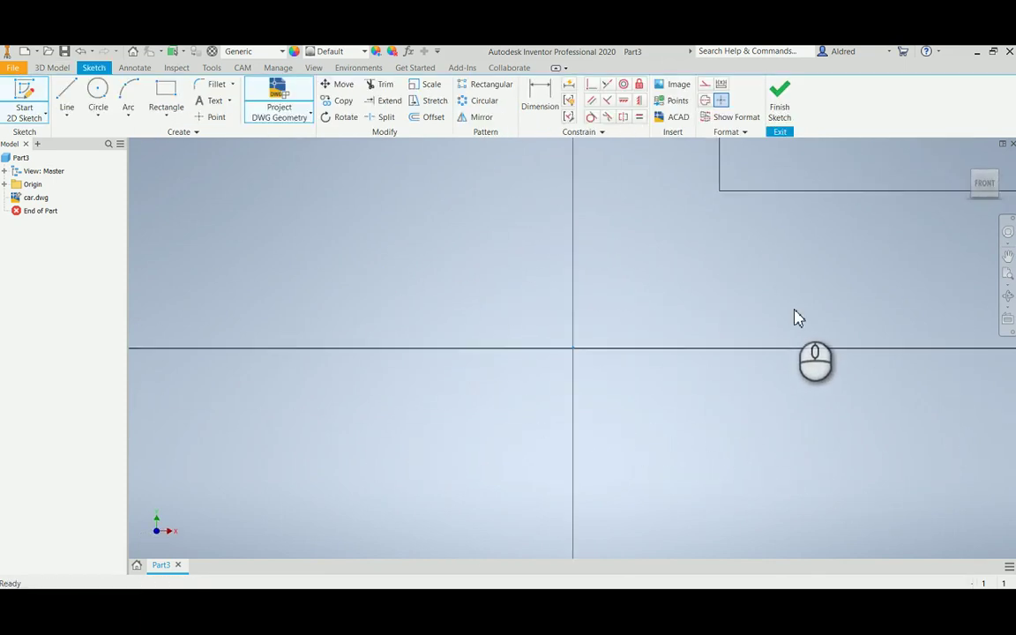
# Try projecting the wheel circles with the standard Project Geometry tool.
pyautogui.scroll(-5, 776, 317)
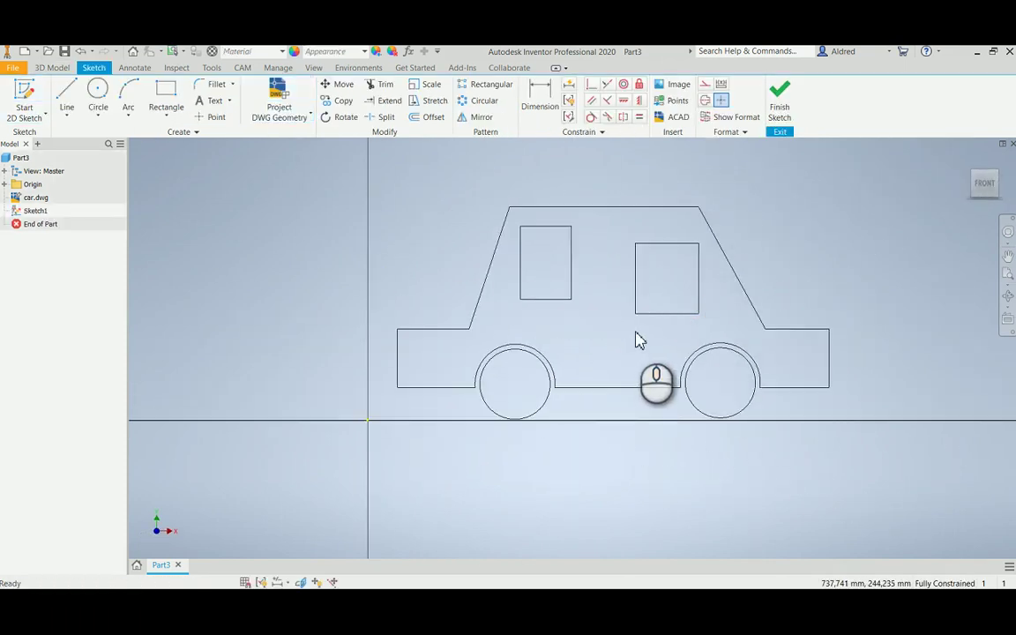
pyautogui.click(309, 115)
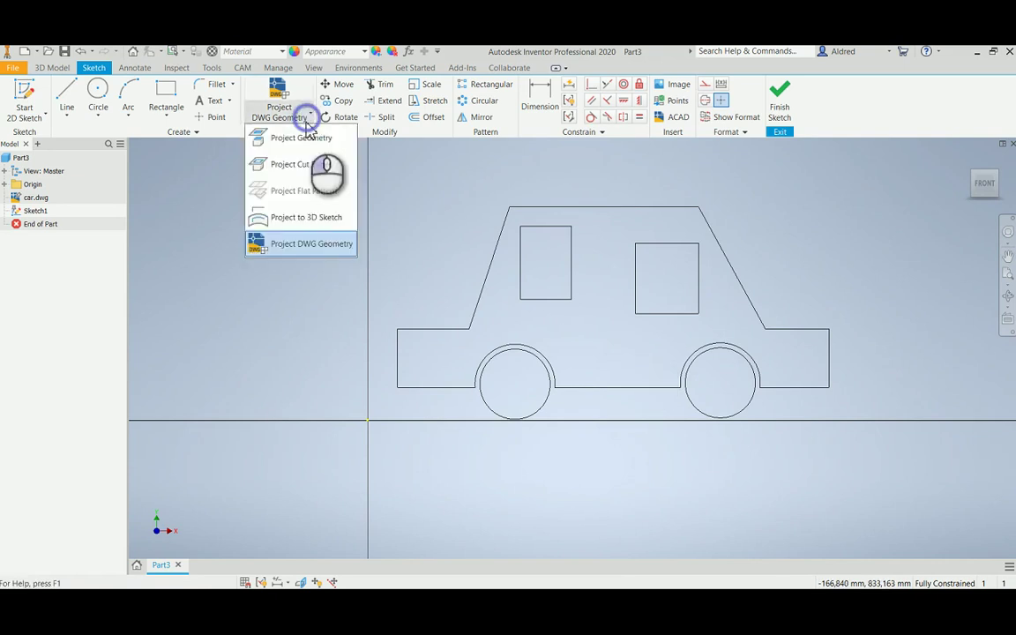
pyautogui.click(319, 139)
pyautogui.click(546, 394)
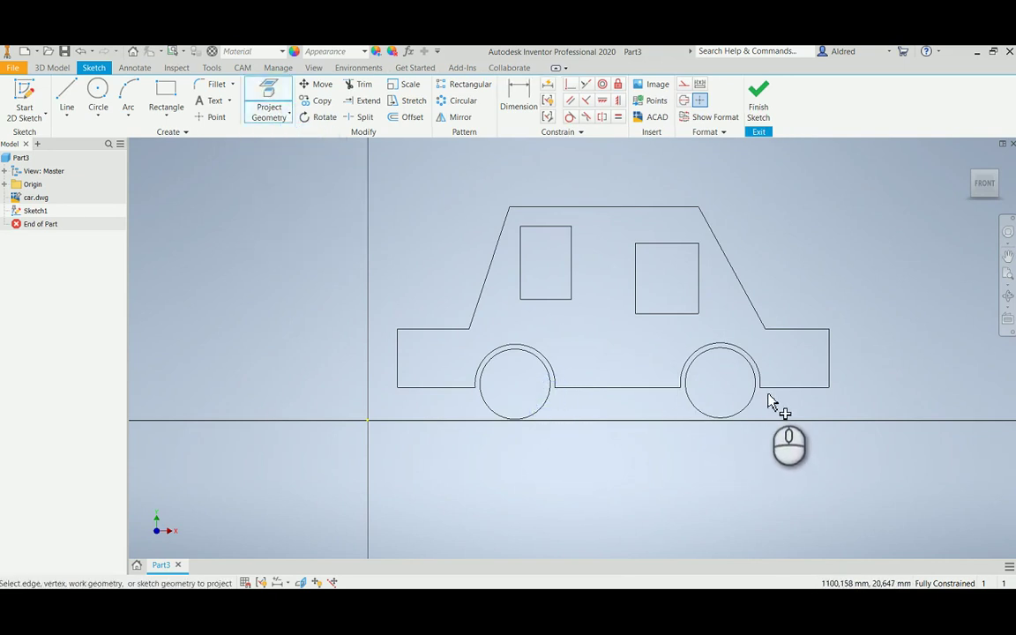
pyautogui.click(741, 355)
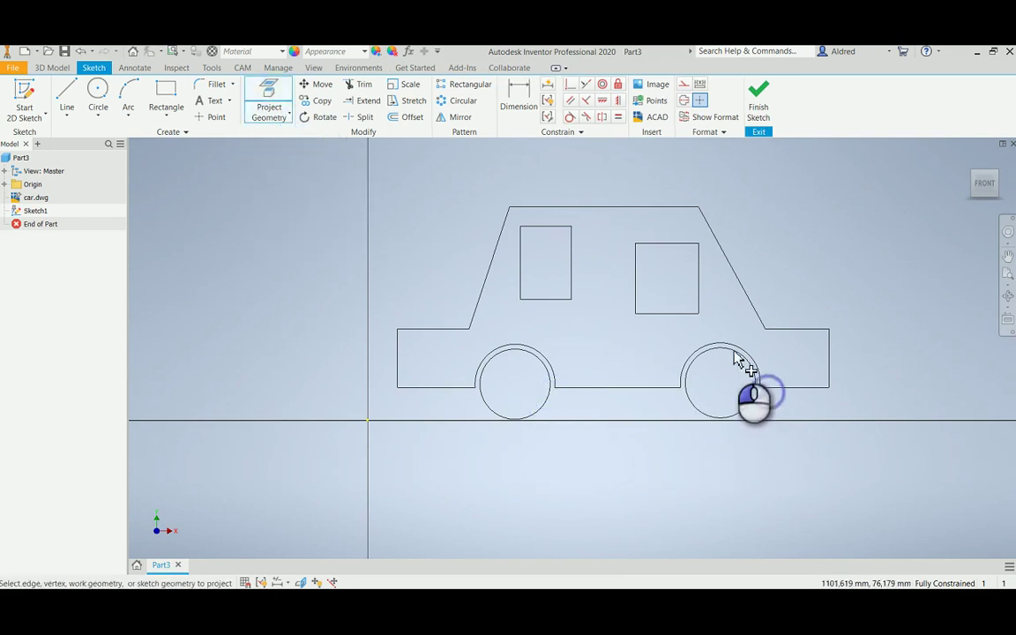
# Project both wheel circles and both window rectangles with Project DWG Geometry, then finish the sketch.
pyautogui.click(287, 114)
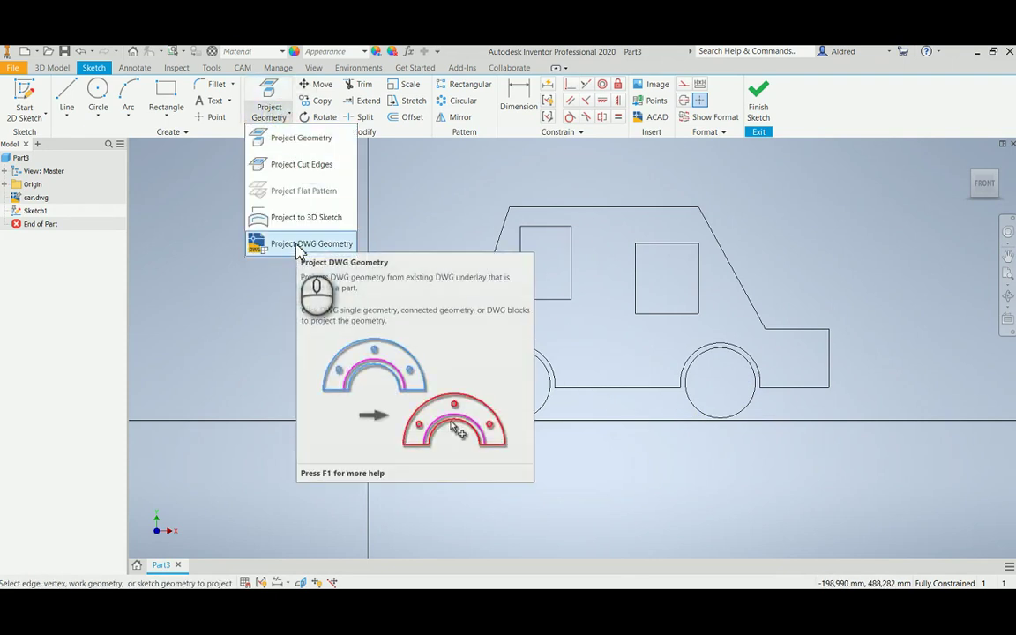
pyautogui.click(298, 247)
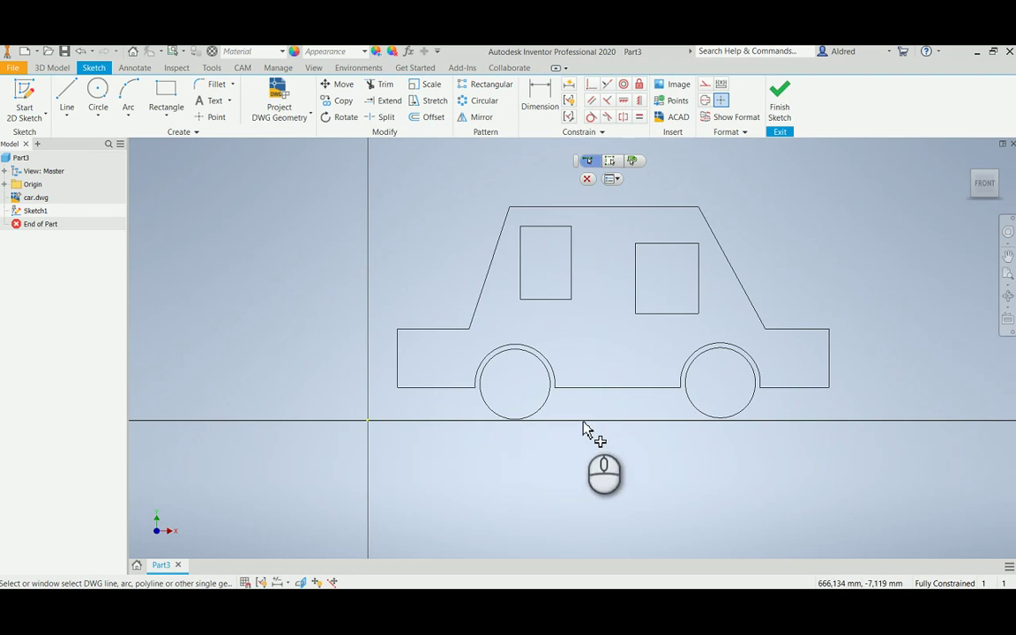
pyautogui.click(541, 408)
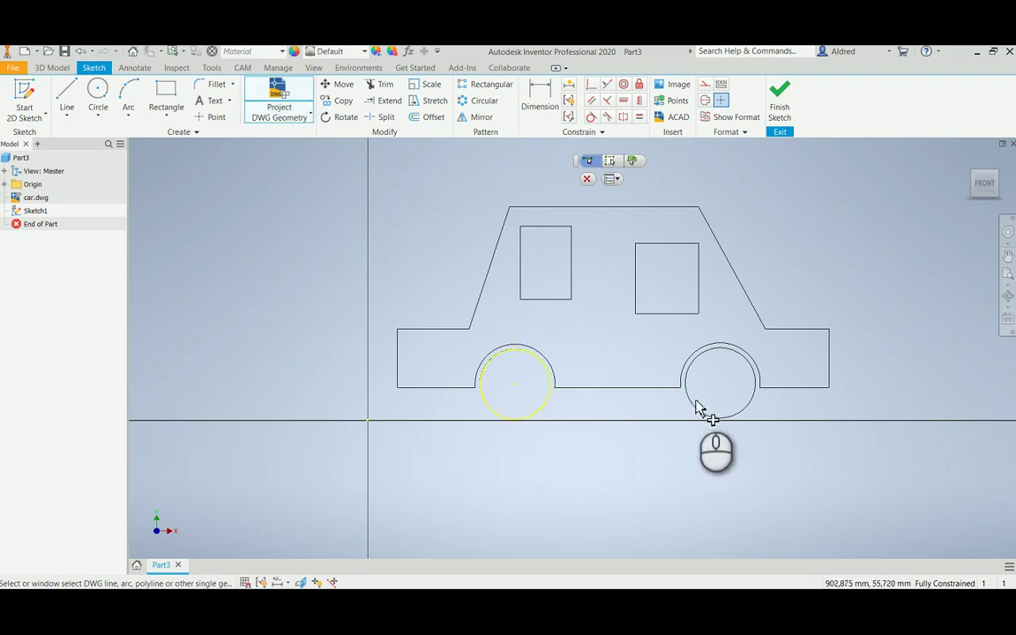
pyautogui.click(696, 408)
pyautogui.moveTo(716, 319); pyautogui.dragTo(628, 258)
pyautogui.moveTo(589, 321); pyautogui.dragTo(529, 290)
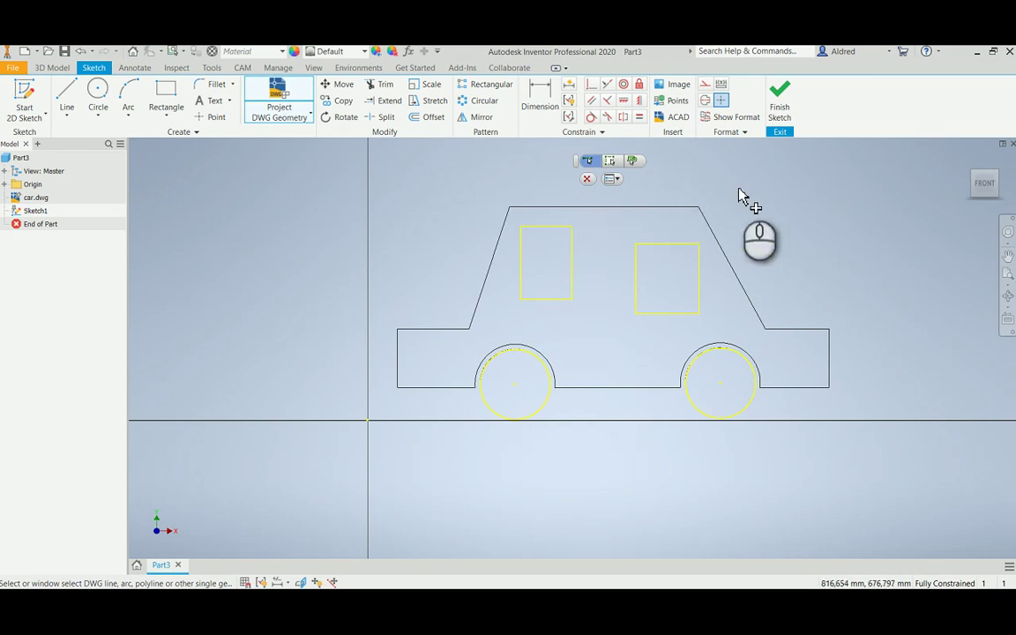
pyautogui.click(779, 102)
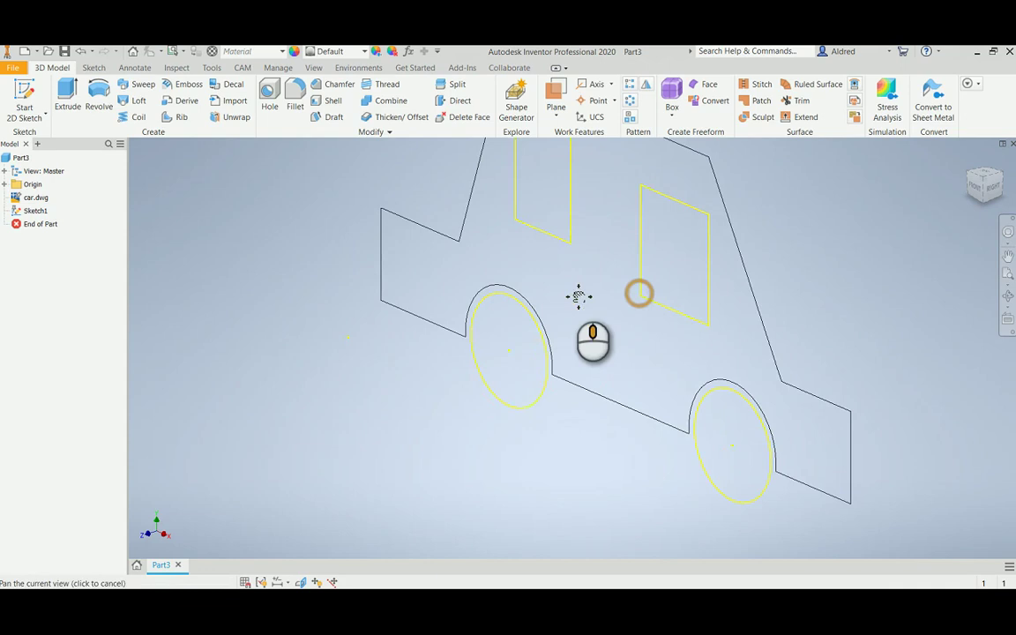
# Extrude both wheel profiles symmetrically to about 140,750 mm, creating Extrusion1.
pyautogui.moveTo(595, 298); pyautogui.dragTo(591, 345, button='middle')
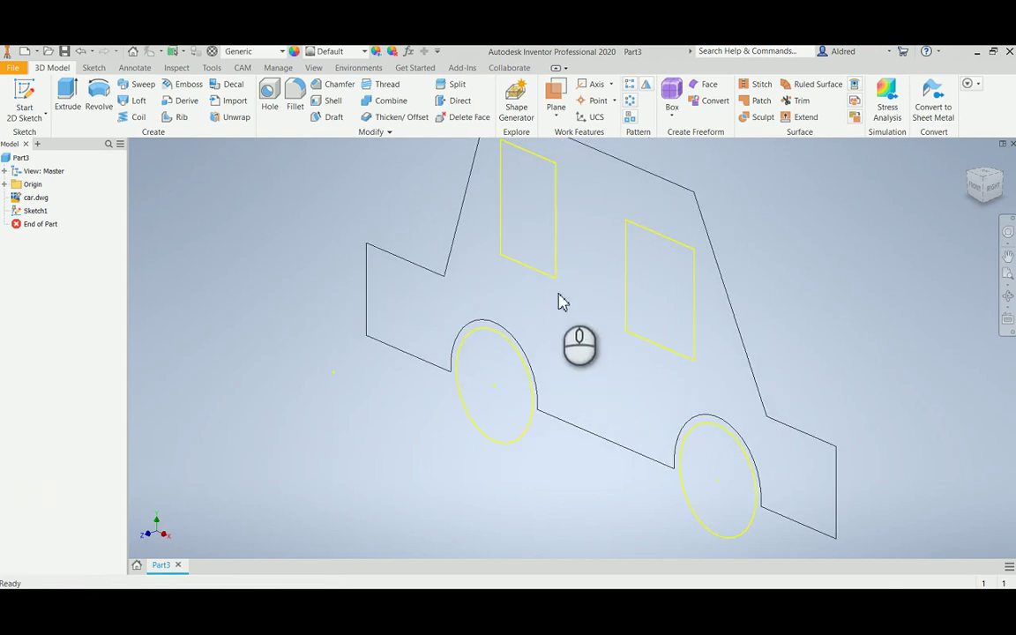
pyautogui.moveTo(528, 343); pyautogui.dragTo(516, 353, button='middle')
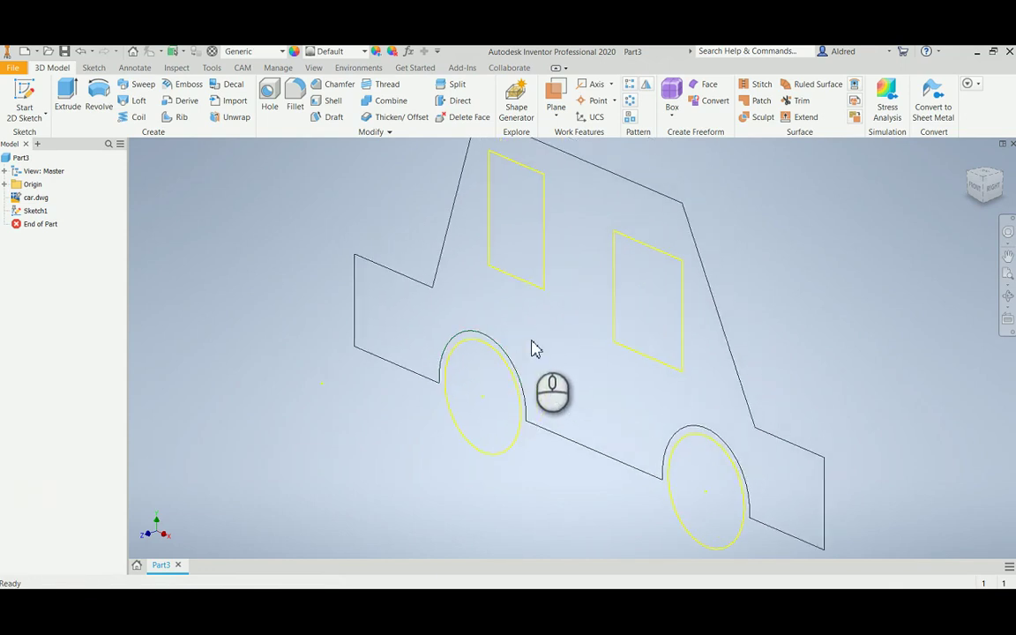
pyautogui.click(68, 91)
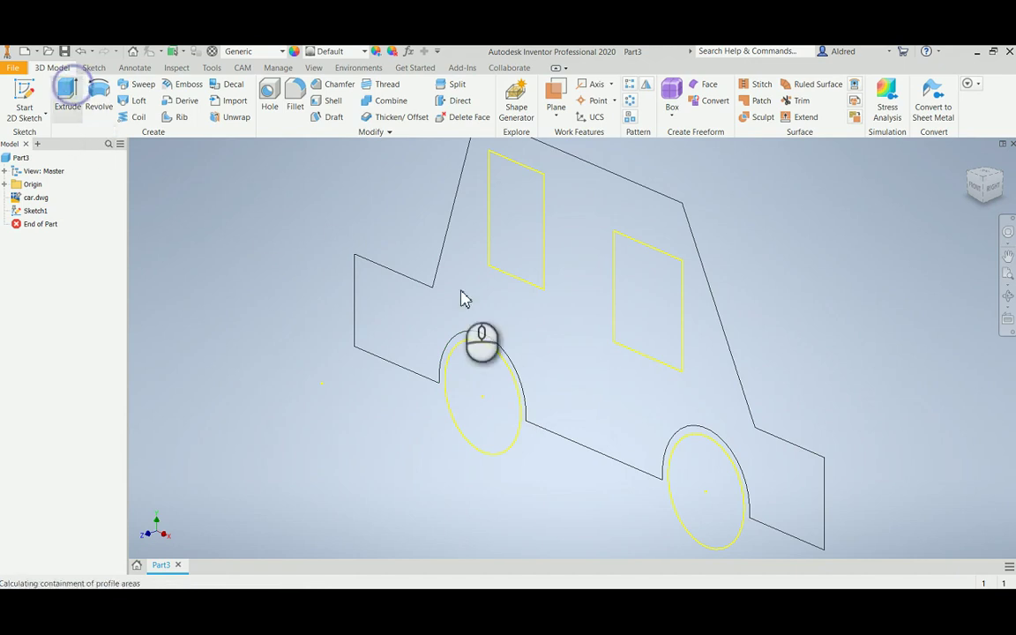
pyautogui.click(485, 413)
pyautogui.moveTo(505, 339); pyautogui.dragTo(401, 260, button='middle')
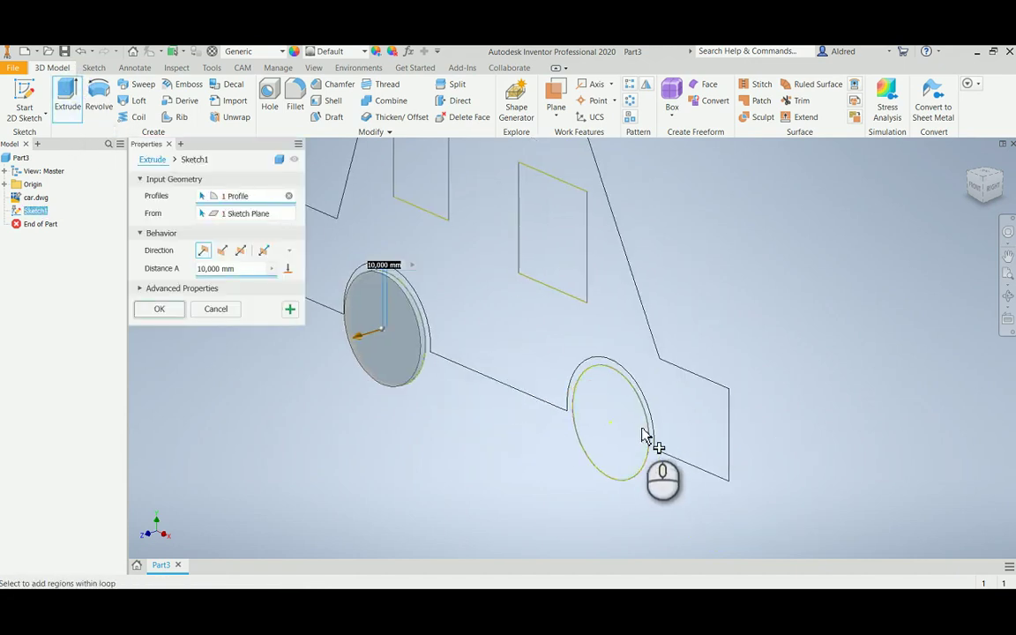
pyautogui.click(616, 432)
pyautogui.click(240, 251)
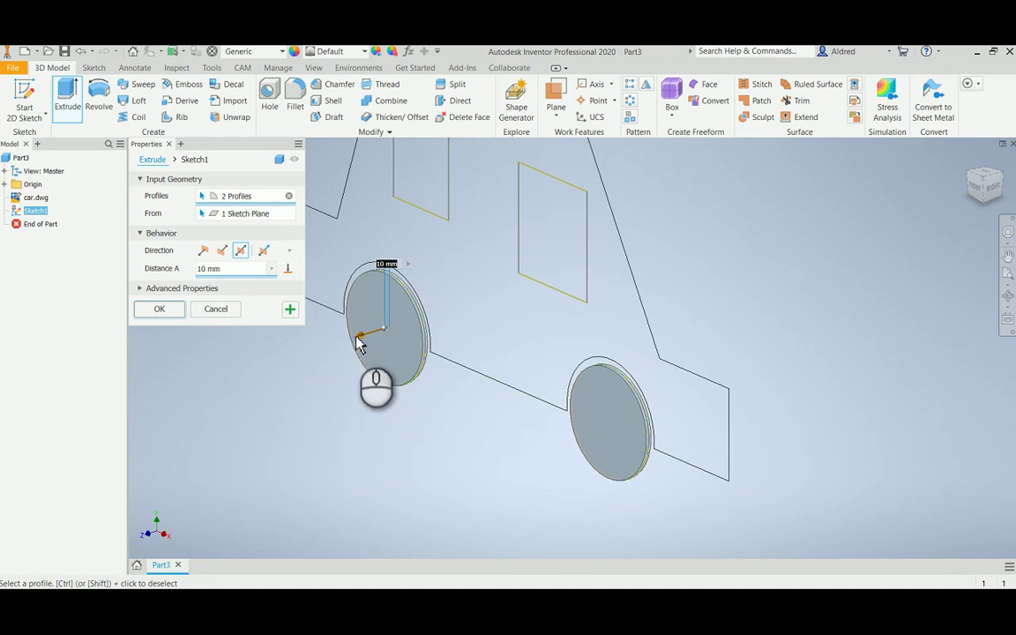
pyautogui.moveTo(362, 343); pyautogui.dragTo(324, 349)
pyautogui.moveTo(460, 361); pyautogui.dragTo(698, 388, button='middle')
pyautogui.click(159, 309)
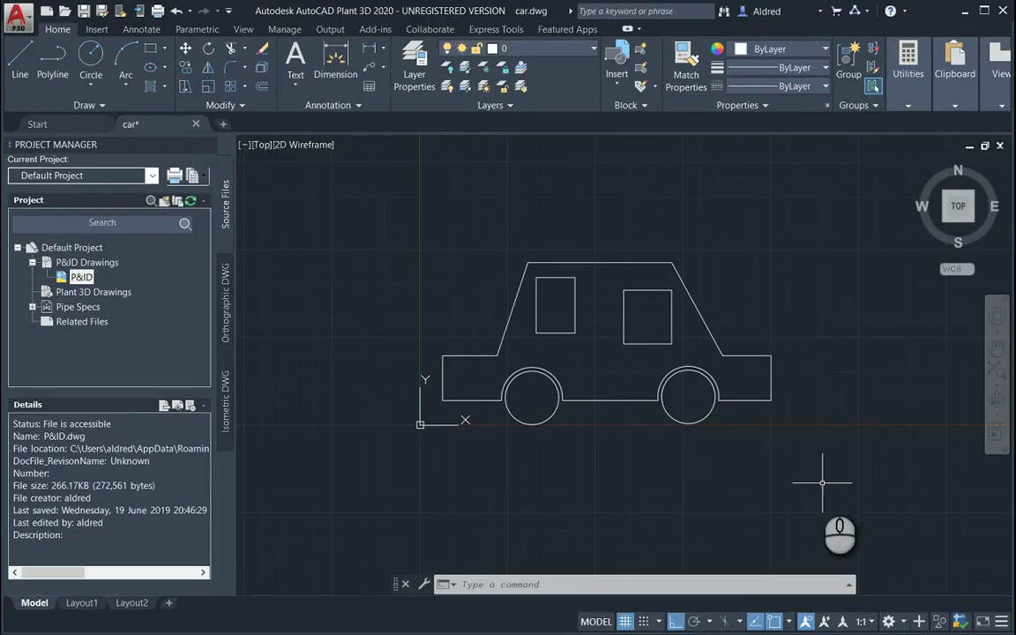
# Stretch the car's crossing-selected right portion rightward from near the right wheel, then save car.dwg.
pyautogui.click(829, 475)
pyautogui.click(583, 203)
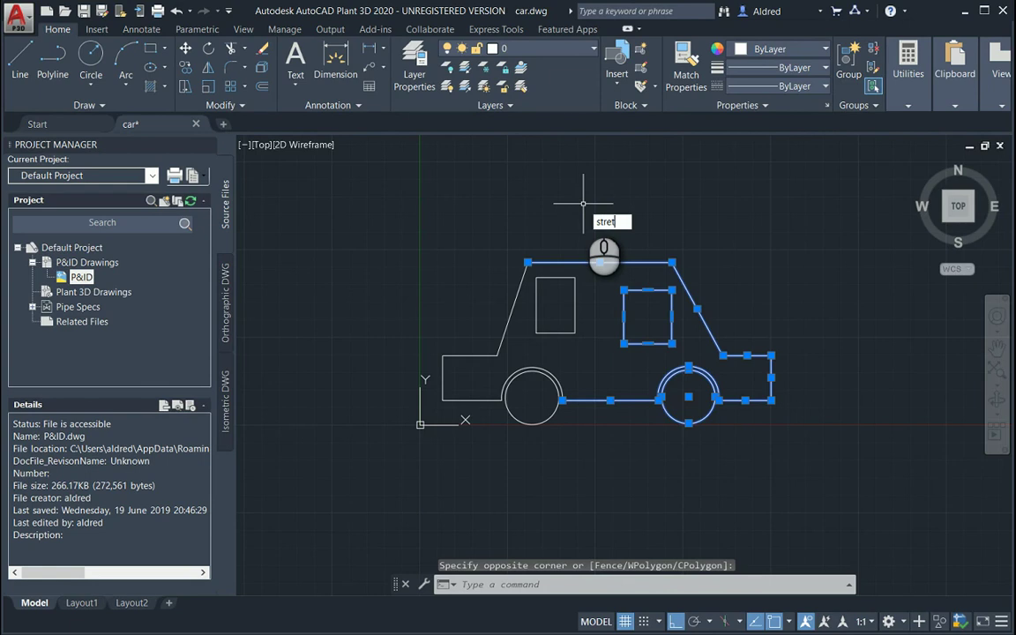
pyautogui.write('s')
pyautogui.press('Return')
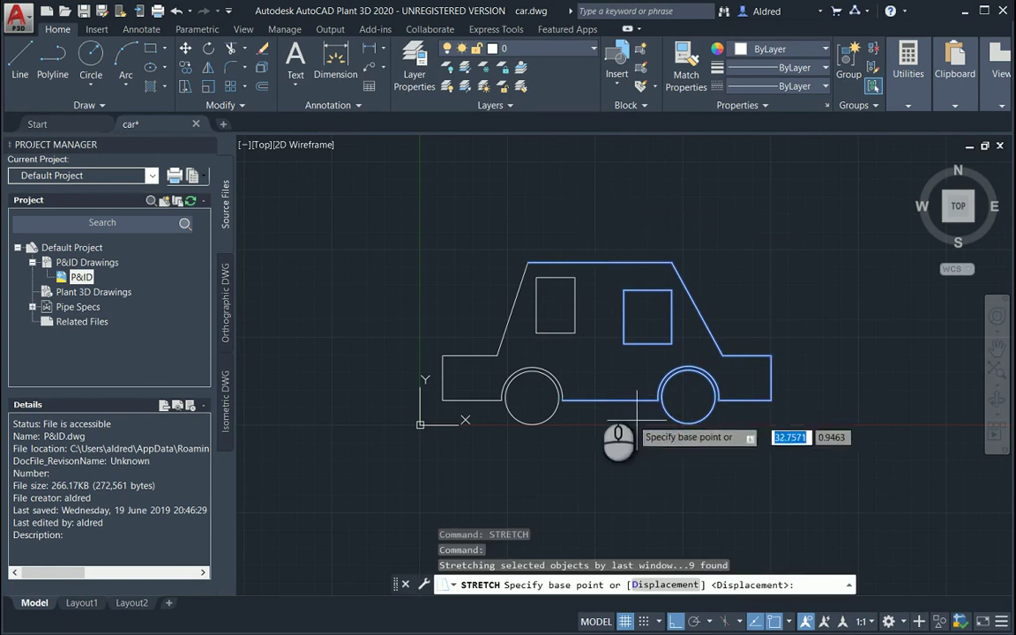
pyautogui.click(596, 379)
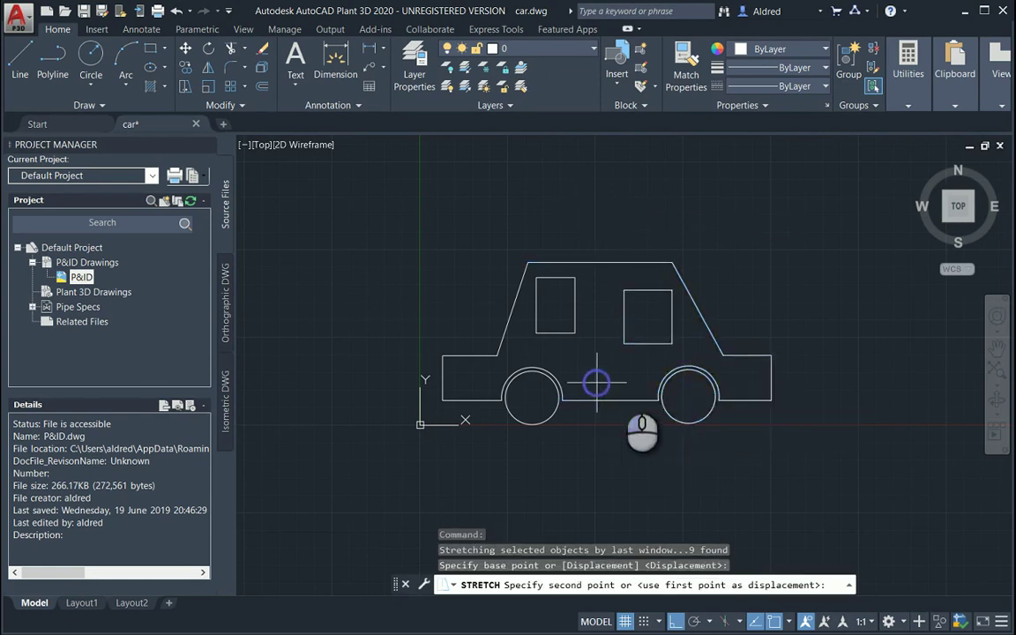
pyautogui.click(731, 377)
pyautogui.moveTo(720, 426); pyautogui.dragTo(673, 438, button='middle')
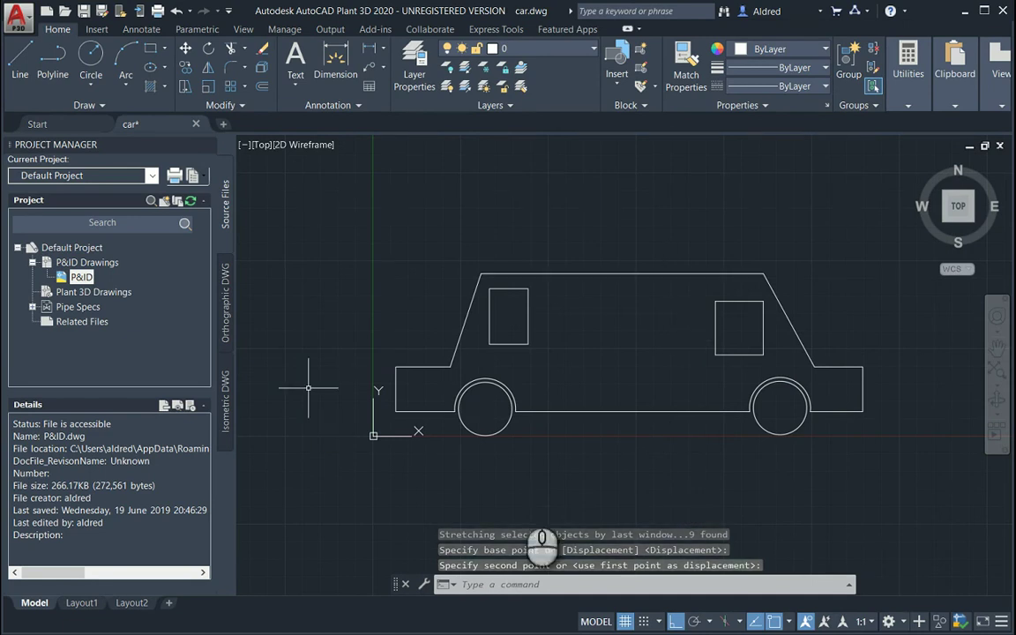
pyautogui.click(84, 11)
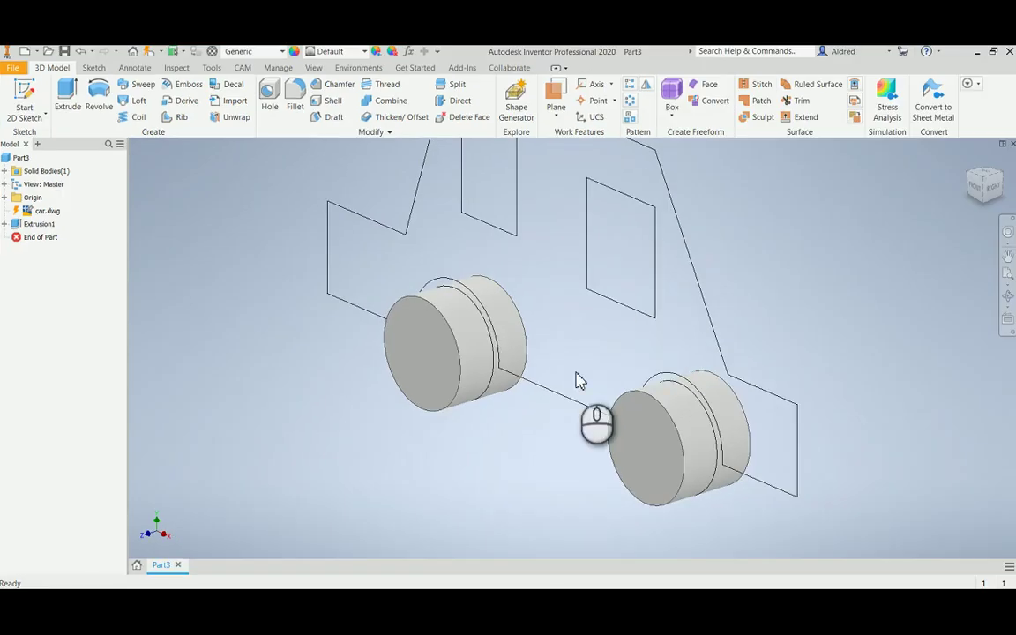
# Run Local Update, then zoom and pan to check the repositioned right wheel.
pyautogui.moveTo(579, 380); pyautogui.dragTo(250, 141, button='middle')
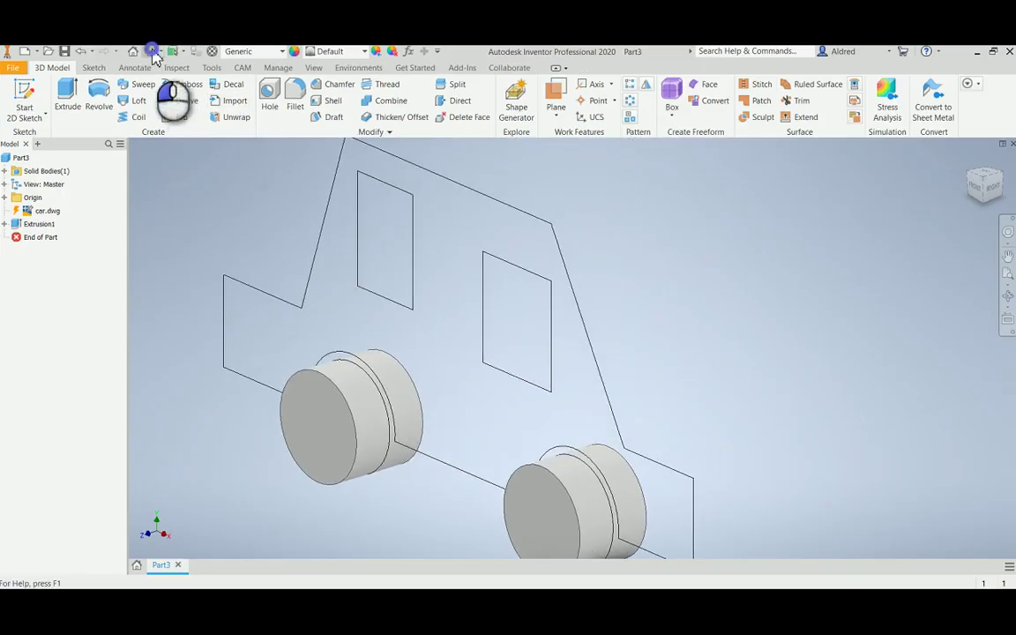
pyautogui.scroll(2, 553, 388)
pyautogui.scroll(-5, 578, 368)
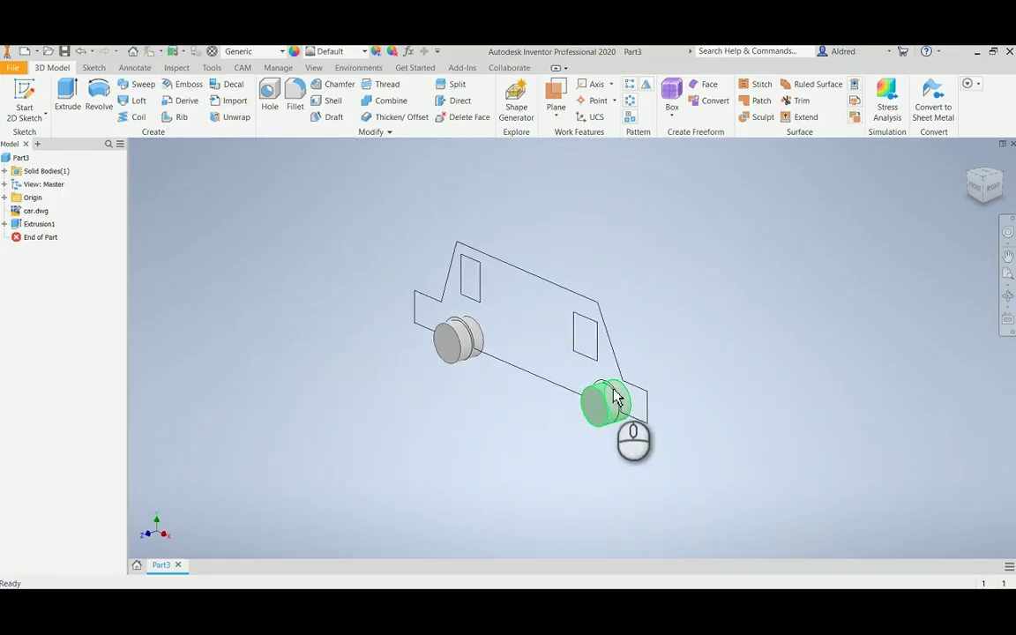
pyautogui.scroll(3, 617, 408)
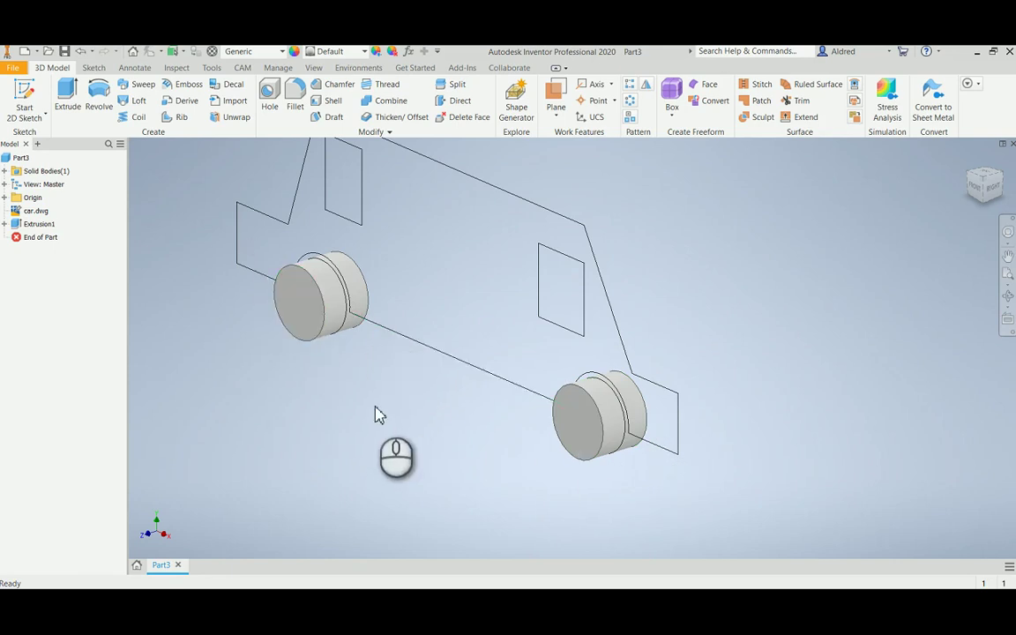
pyautogui.moveTo(401, 363); pyautogui.dragTo(407, 410, button='middle')
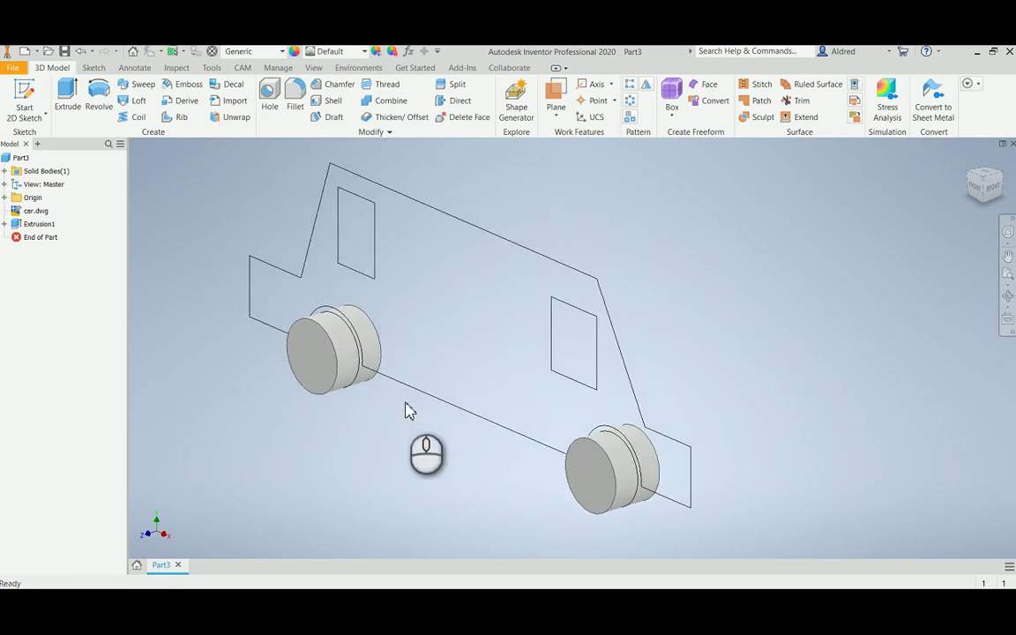